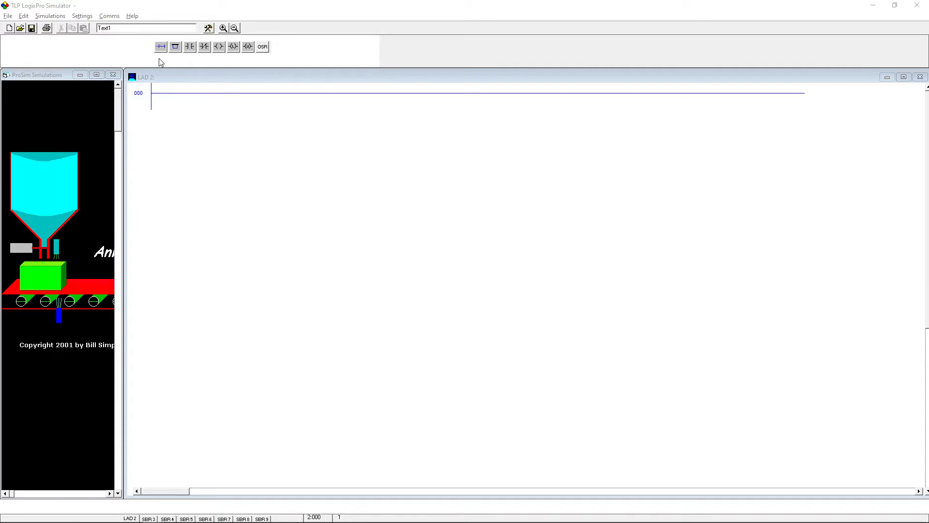
- Widen the ProSim Simulations window until its full title artwork fits beside the LAD 2 ladder window
left_click(872, 5)
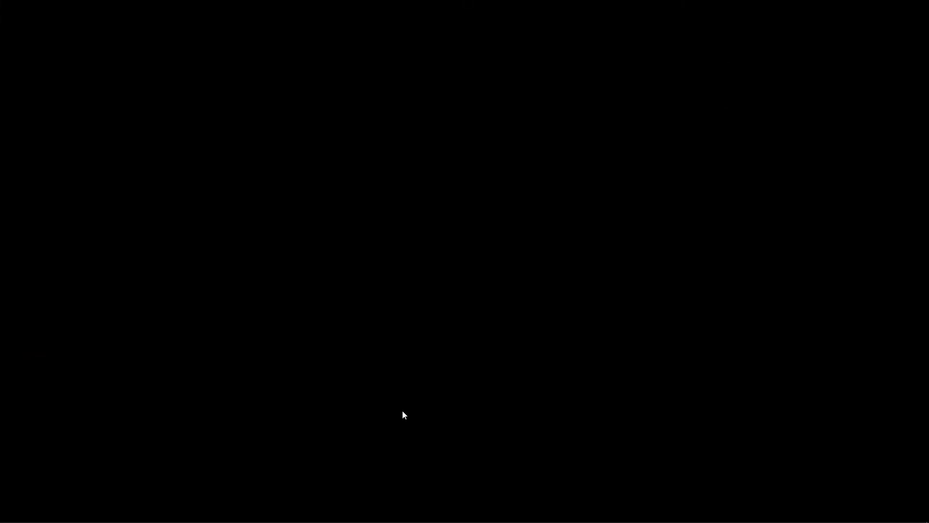
left_click(134, 515)
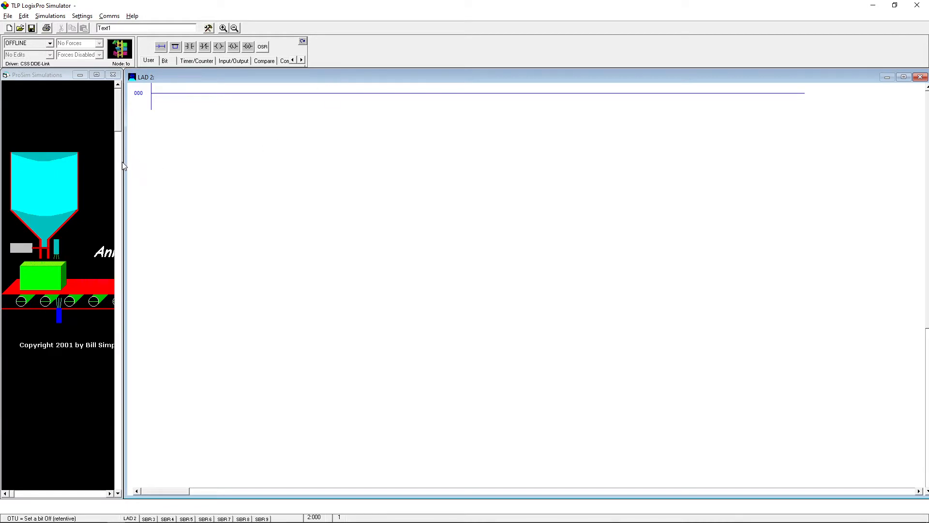
left_click_drag(124, 161, 331, 163)
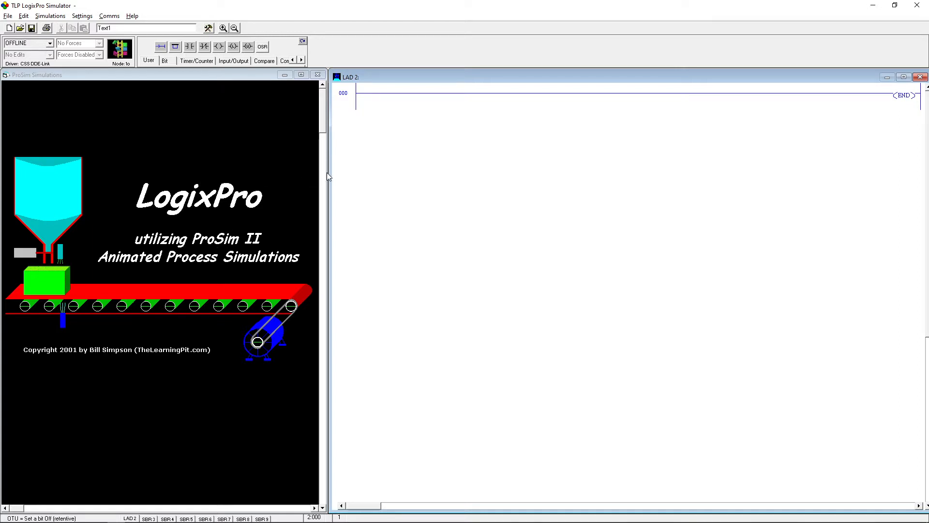
left_click_drag(328, 172, 369, 172)
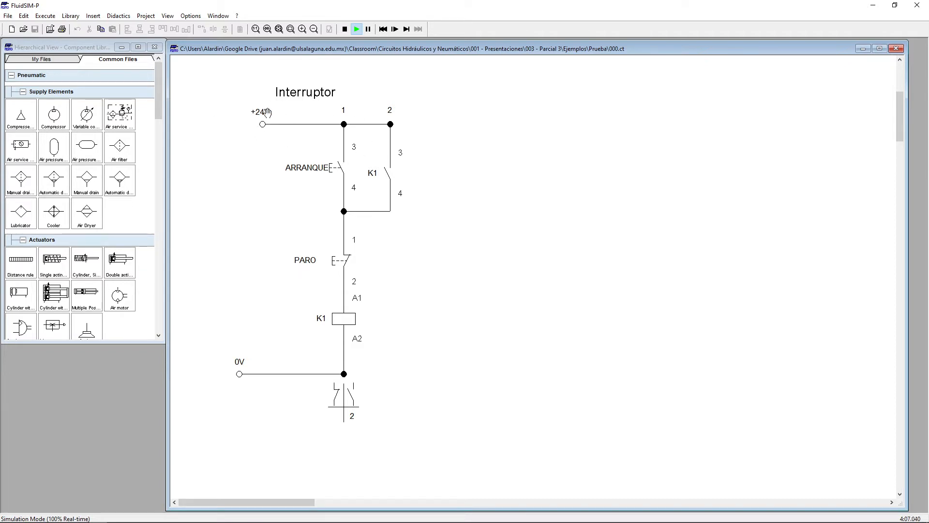
- Stop the circuit simulation and delete the "Interruptor" title above the diagram
left_click(345, 29)
key("Delete")
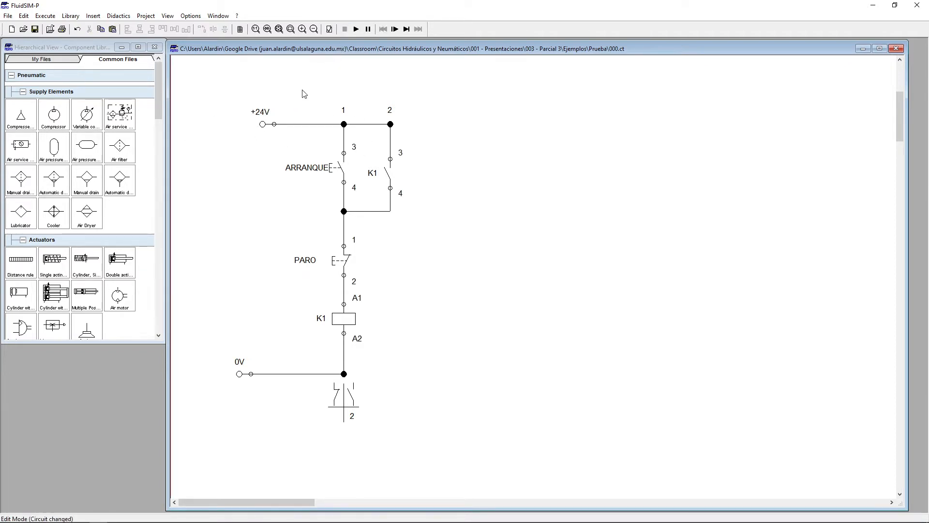
- Simulate the circuit with the ARRANQUE pushbutton actuated, stop it, and inspect the pushbutton in edit mode
left_click(356, 29)
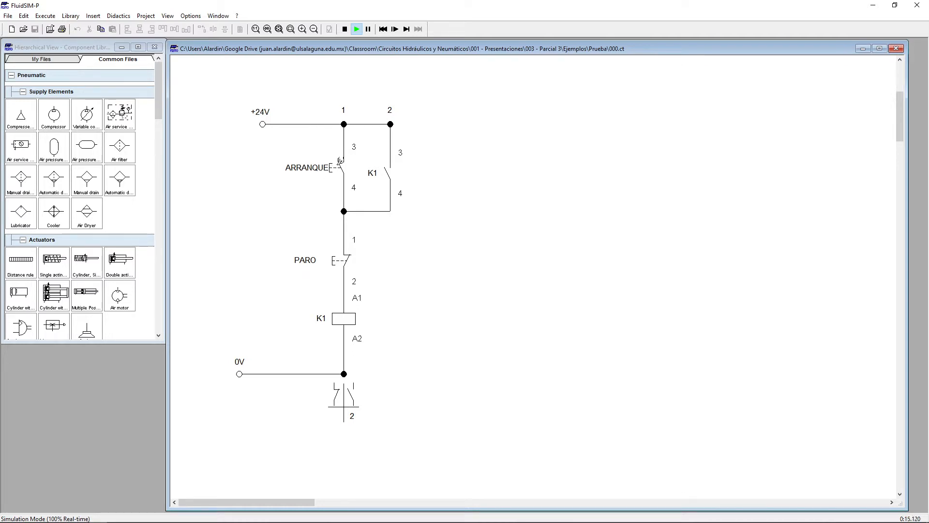
left_click(340, 160)
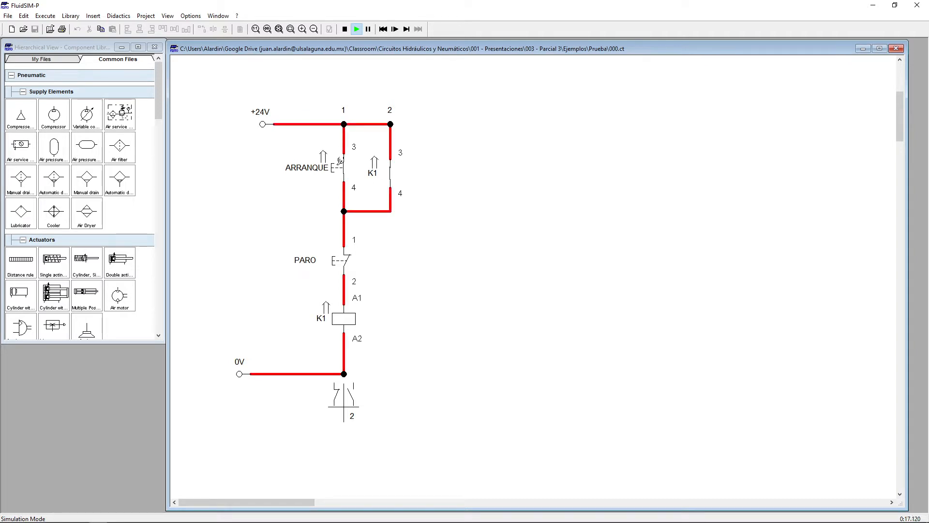
left_click(345, 30)
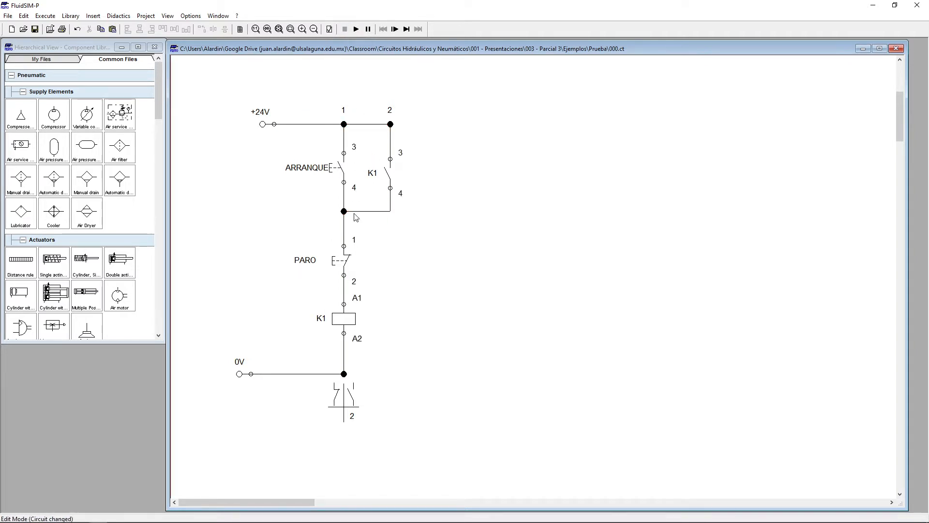
left_click(341, 169)
left_click(303, 210)
- Run the simulation again, actuate and release ARRANQUE to test the K1 self-holding contact, and stop the simulation
left_click(356, 29)
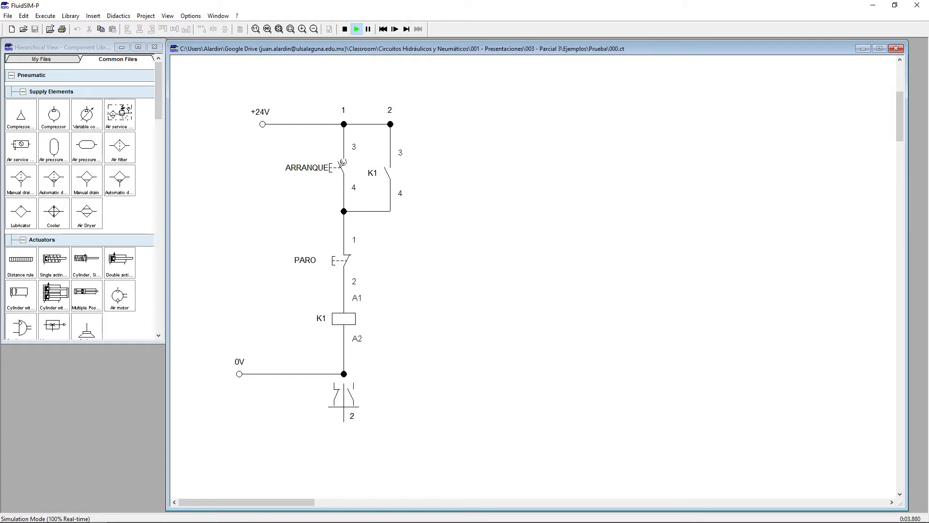
left_click(343, 162)
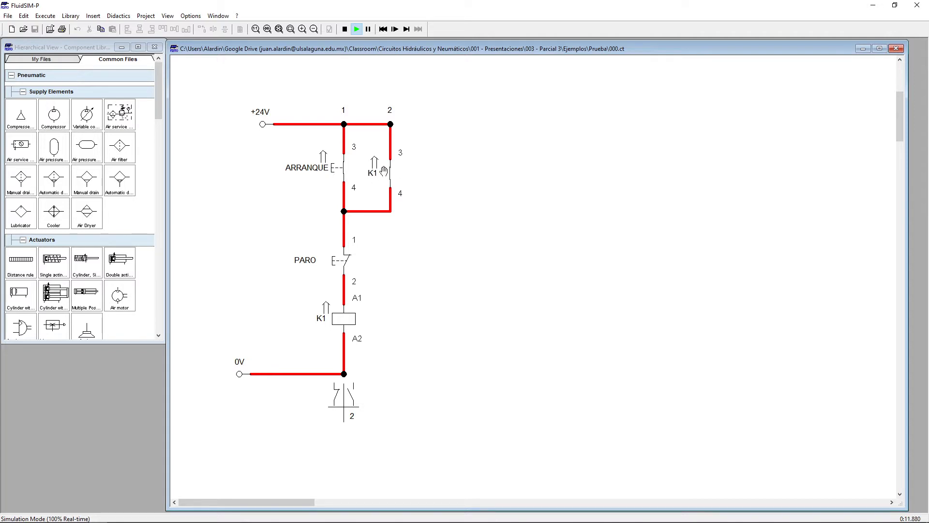
left_click(339, 168)
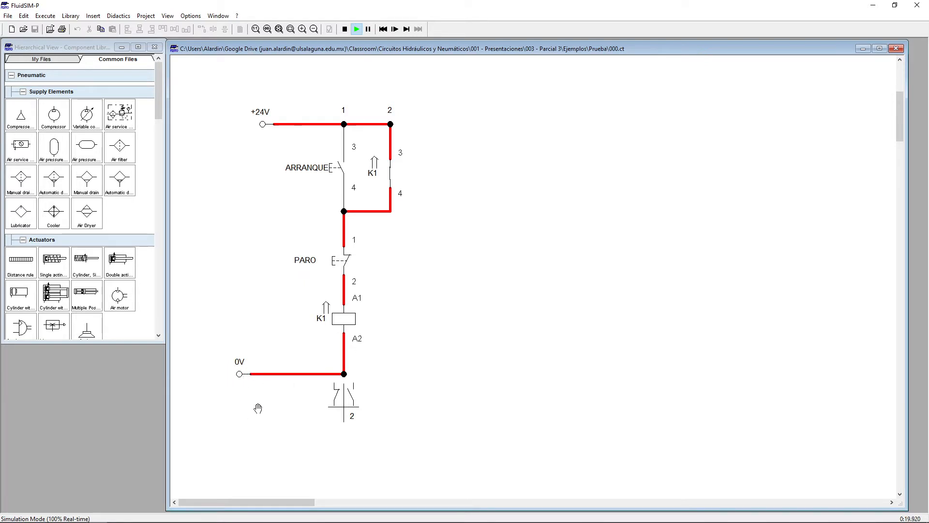
left_click(345, 29)
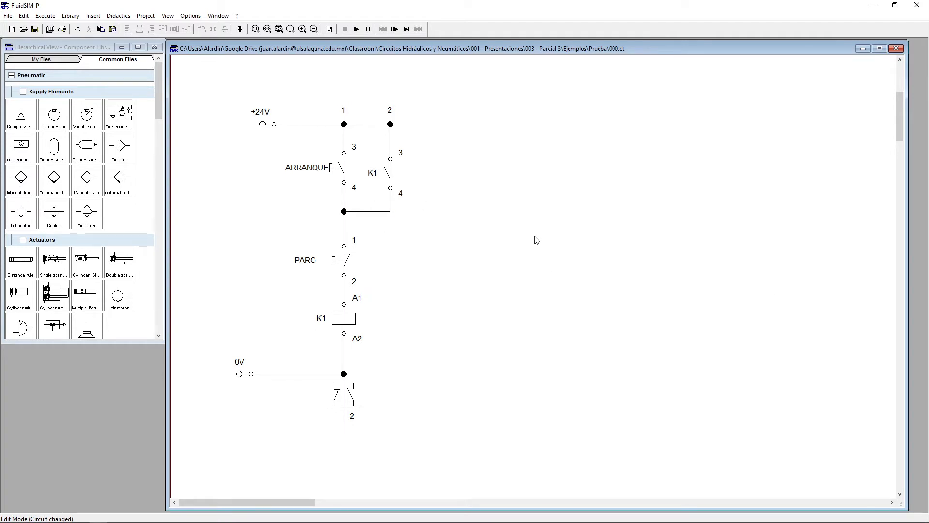
- Examine the ARRANQUE pushbutton against the parallel K1 contact, along with the PARO pushbutton and the K1 relay coil
left_click(343, 169)
left_click(389, 172)
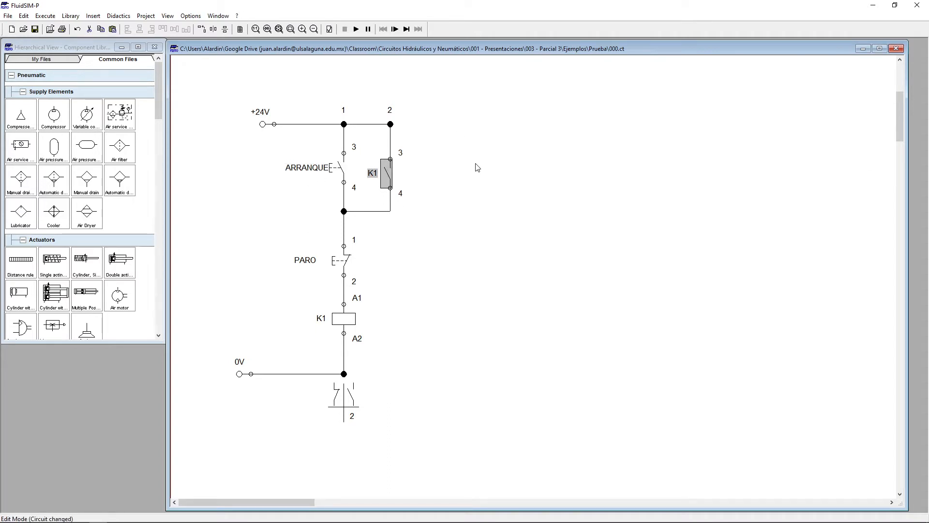
left_click(342, 172)
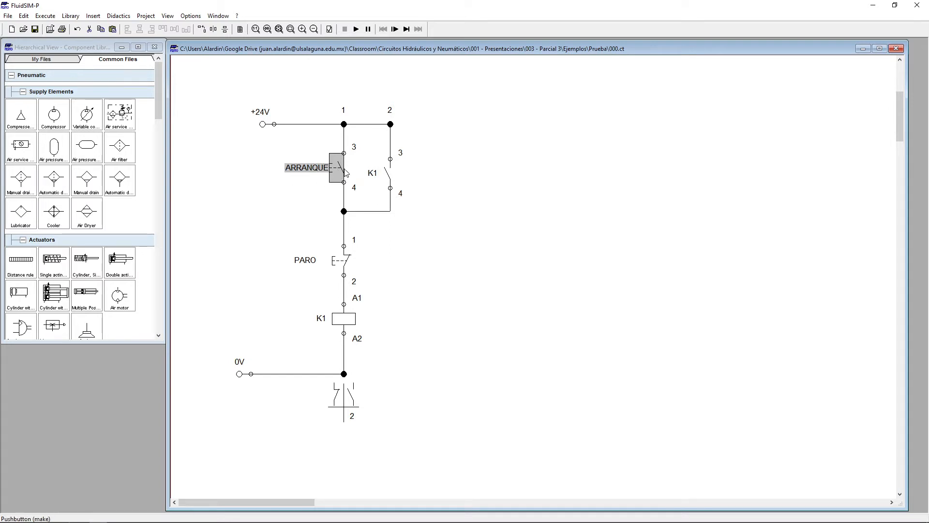
left_click(391, 173)
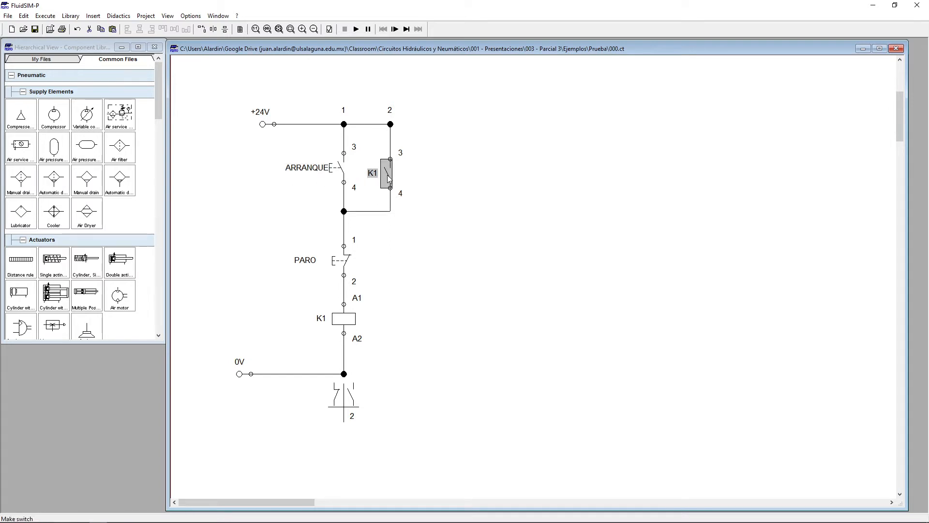
left_click(340, 173)
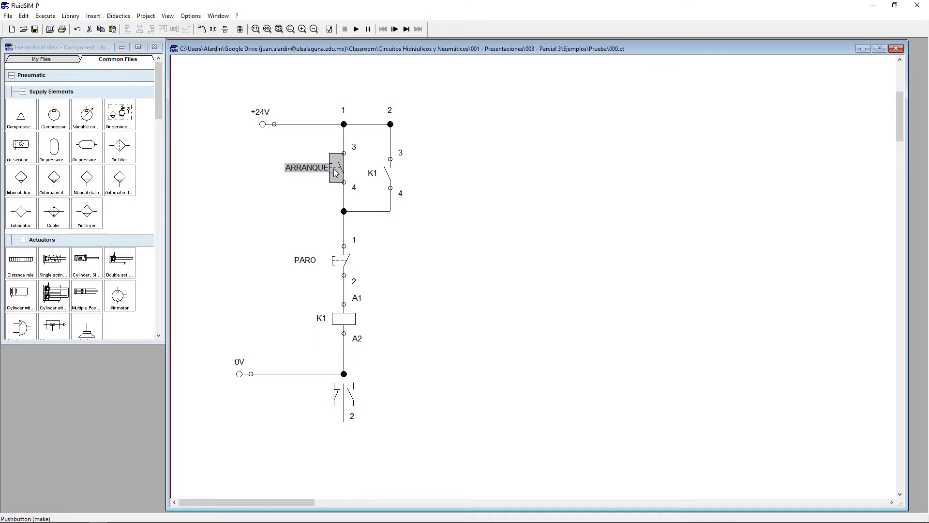
left_click(388, 173)
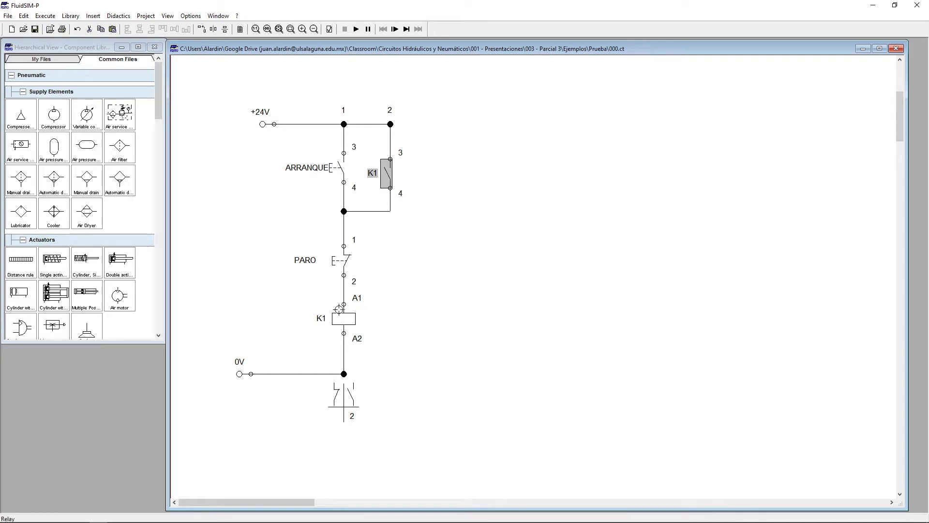
left_click(344, 178)
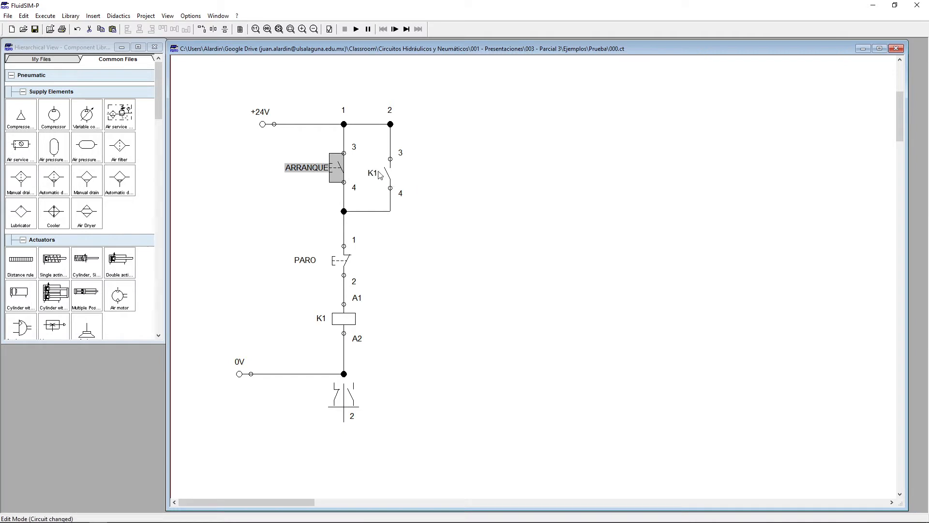
left_click(388, 173)
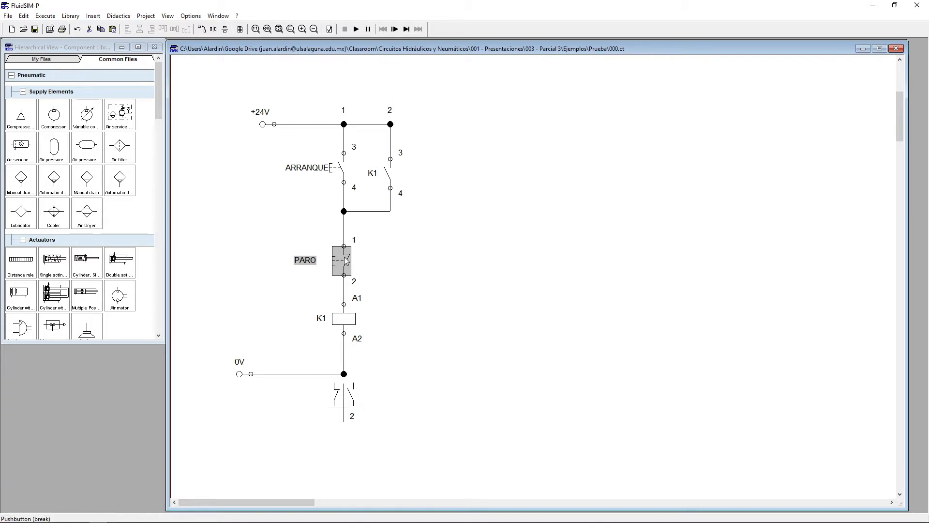
left_click(343, 305)
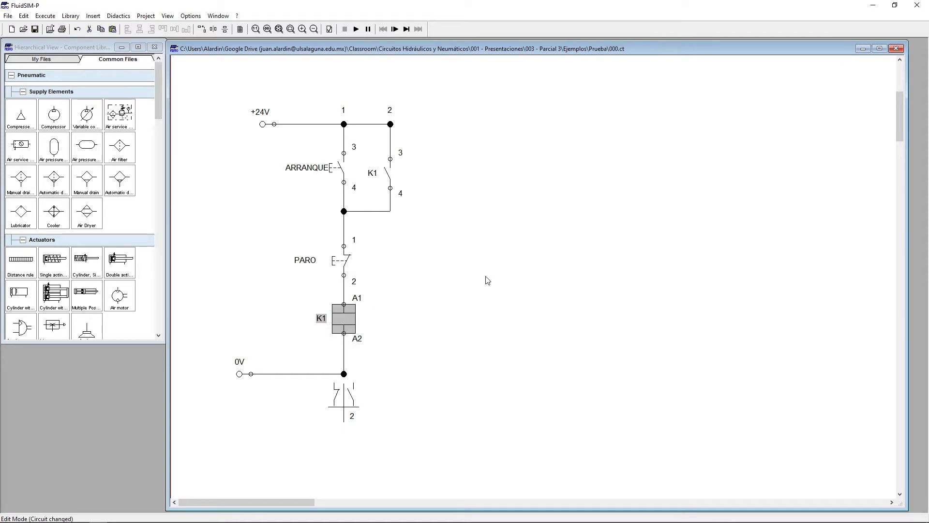
left_click(343, 174)
left_click(387, 173)
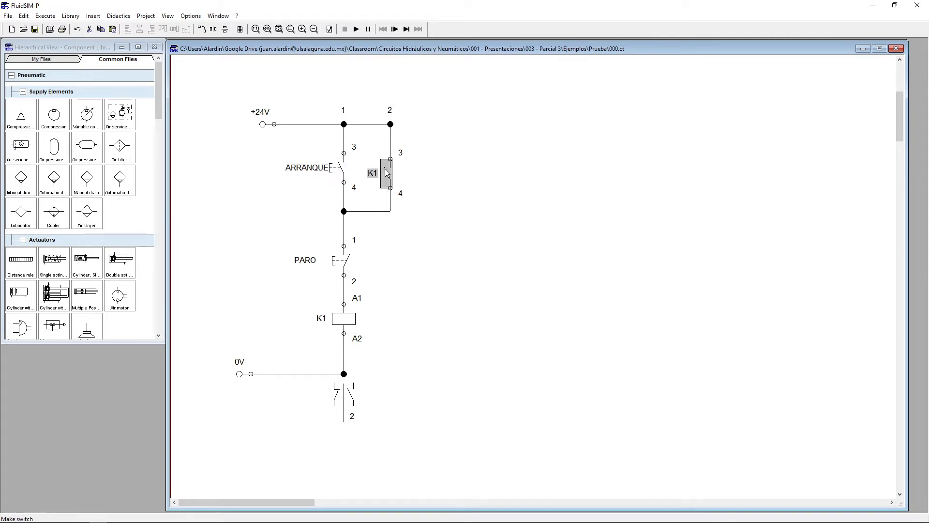
left_click(341, 170)
left_click(384, 172)
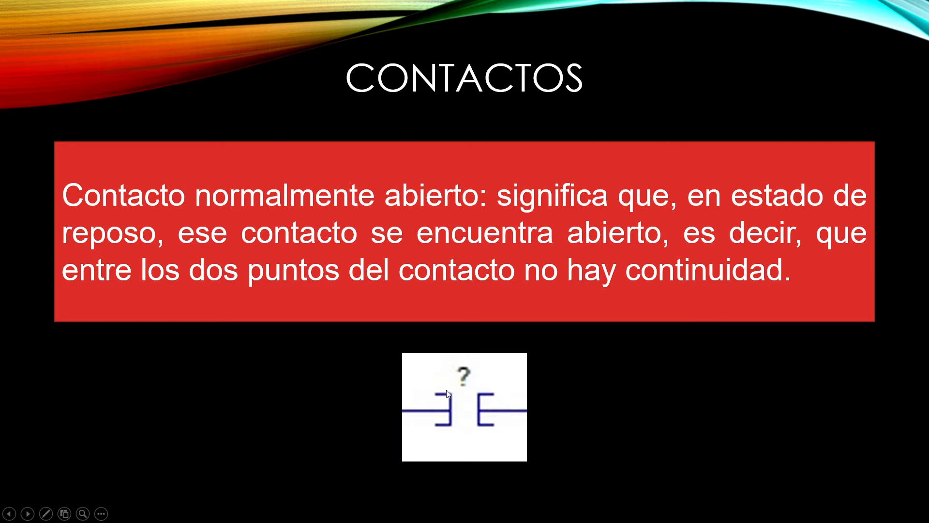
left_click(482, 405)
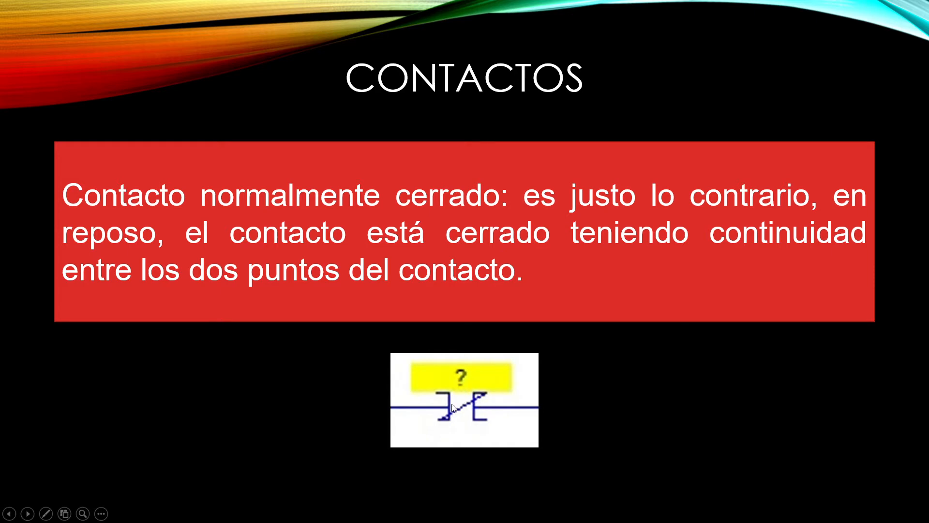
left_click(482, 392)
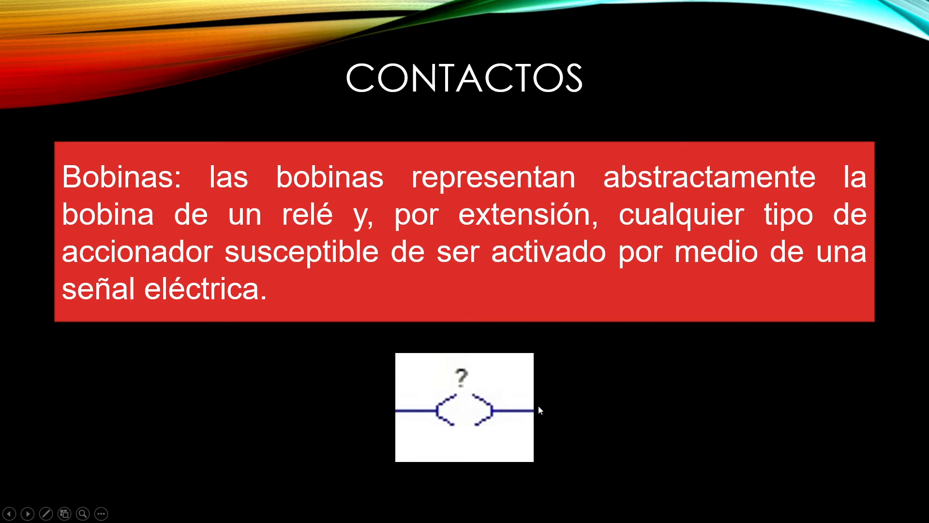
- Switch back to FluidSIM and review the two normally open contacts, the normally closed PARO pushbutton and the K1 coil
key("alt+Tab")
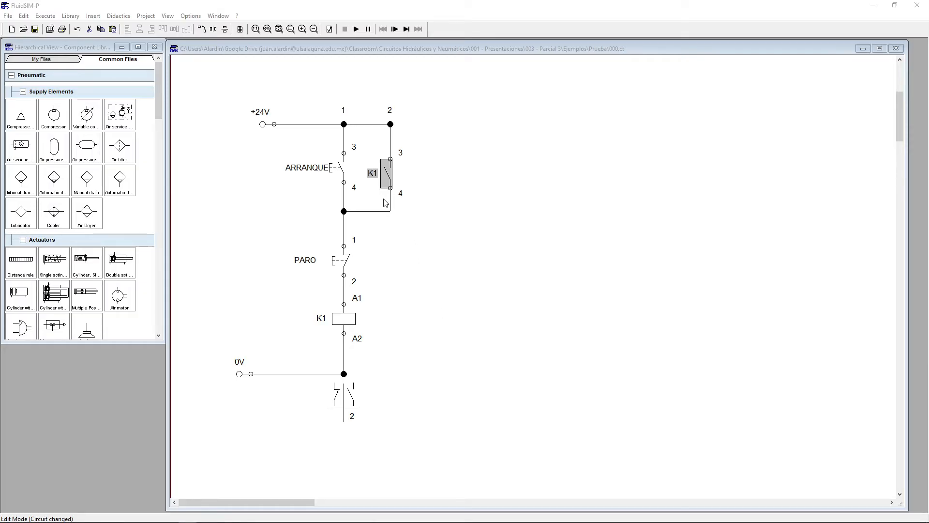
left_click(341, 171)
left_click(385, 171)
left_click(344, 258)
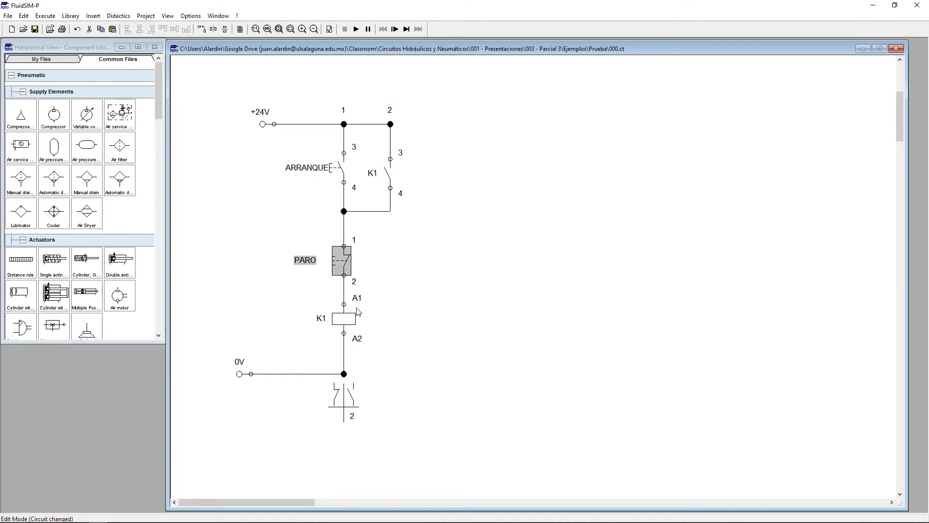
left_click(355, 315)
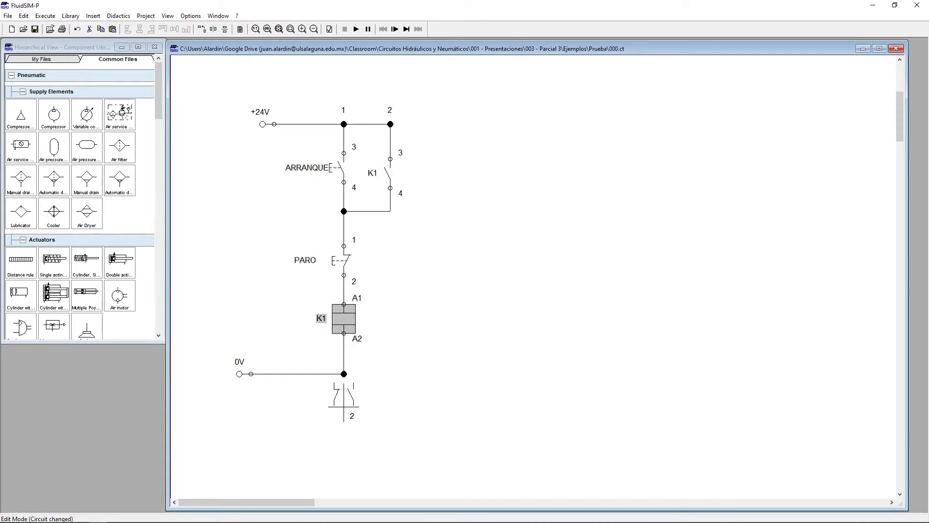
key("alt+Tab")
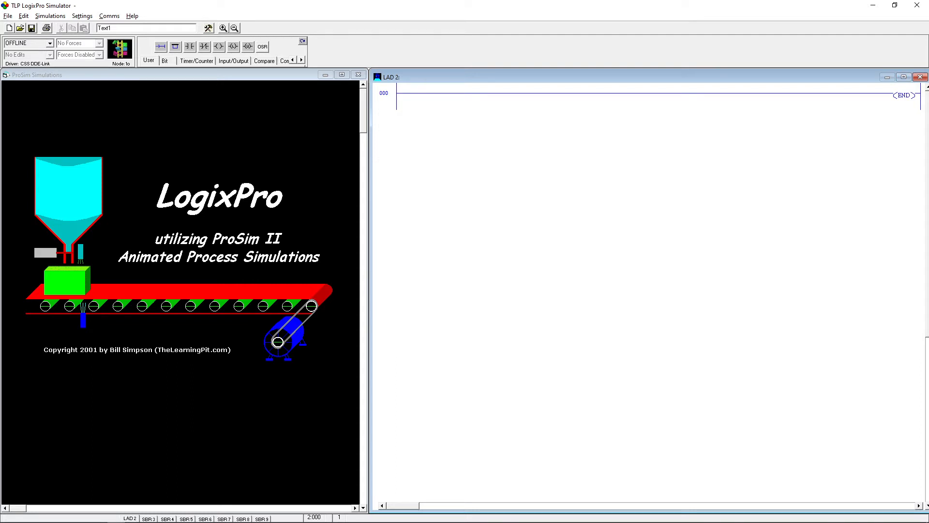
key("alt+Tab")
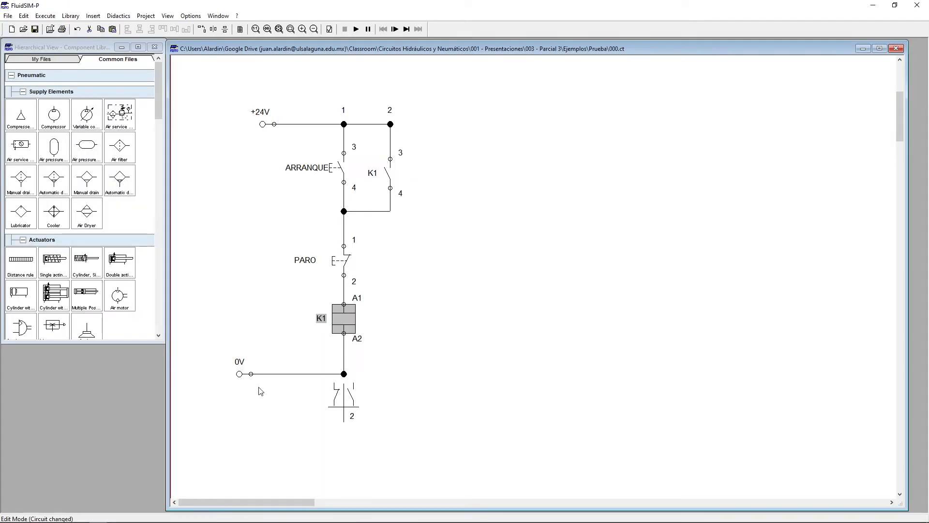
key("alt+Tab")
left_click(475, 254)
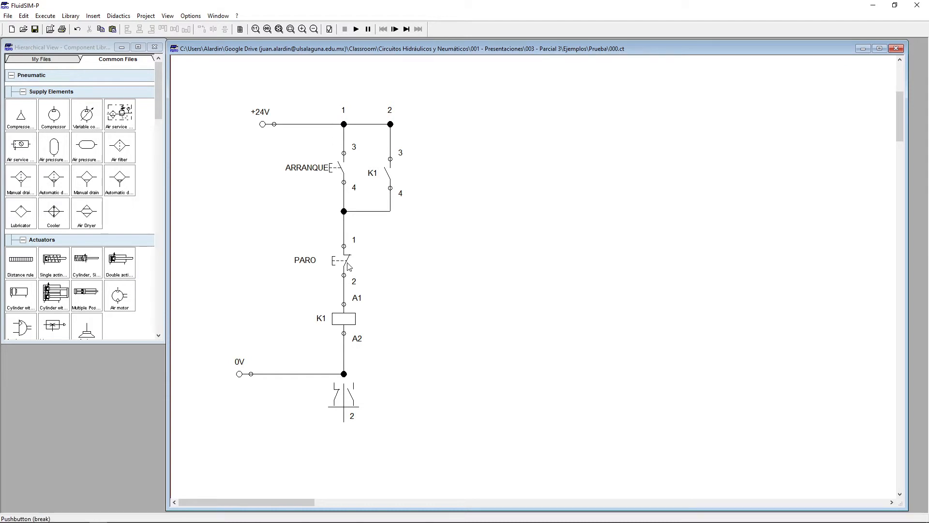
- Switch to TLP LogixPro, insert a rung above the END rung and place a normally open XIC contact at its start
left_click(873, 5)
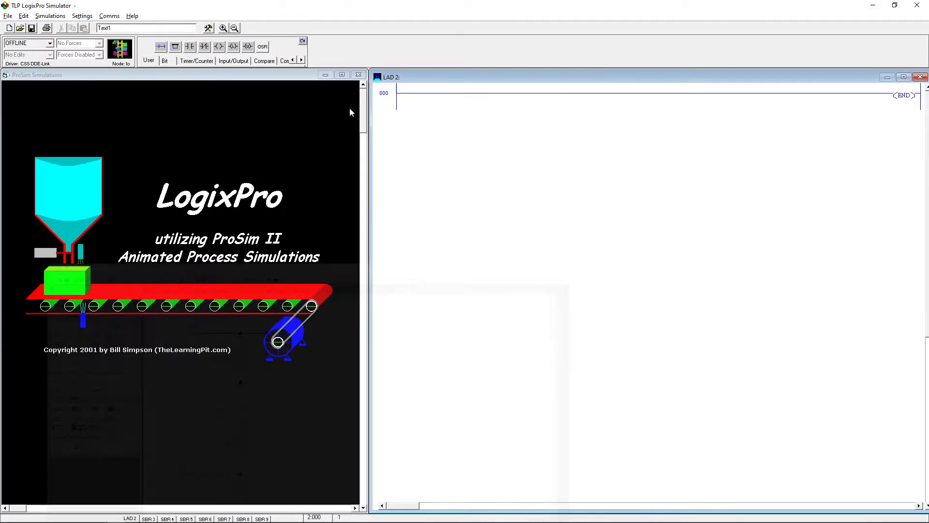
mouse_move(161, 47)
left_mouse_down()
mouse_move(409, 100)
mouse_move(189, 64)
mouse_move(157, 50)
mouse_move(221, 87)
mouse_move(353, 99)
mouse_move(393, 89)
mouse_move(391, 109)
mouse_move(425, 113)
mouse_move(413, 122)
mouse_move(379, 110)
mouse_move(473, 139)
mouse_move(479, 130)
mouse_move(465, 140)
mouse_move(431, 130)
mouse_move(437, 126)
mouse_move(395, 97)
left_mouse_up()
left_click(161, 50)
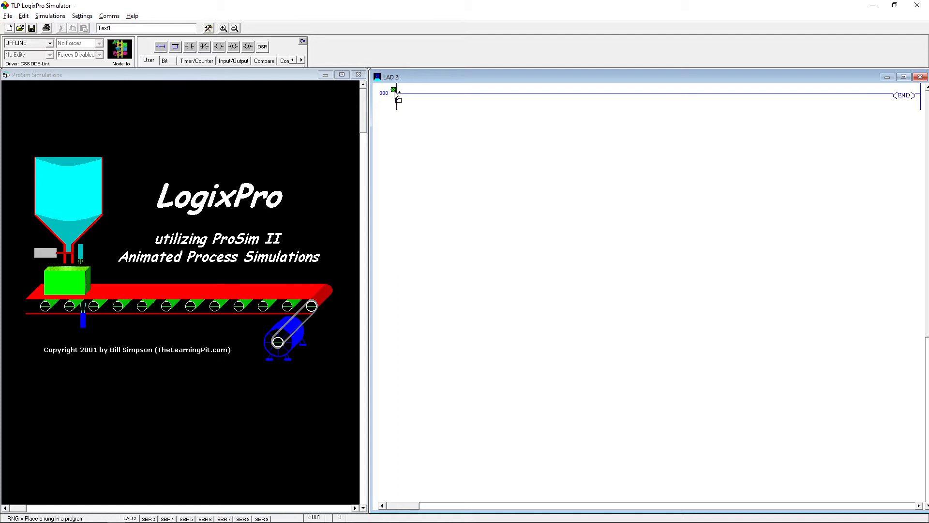
left_click_drag(394, 91, 395, 95)
mouse_move(161, 46)
left_mouse_down()
mouse_move(364, 97)
mouse_move(393, 92)
left_mouse_up()
mouse_move(190, 46)
left_mouse_down()
mouse_move(223, 66)
mouse_move(406, 97)
left_mouse_up()
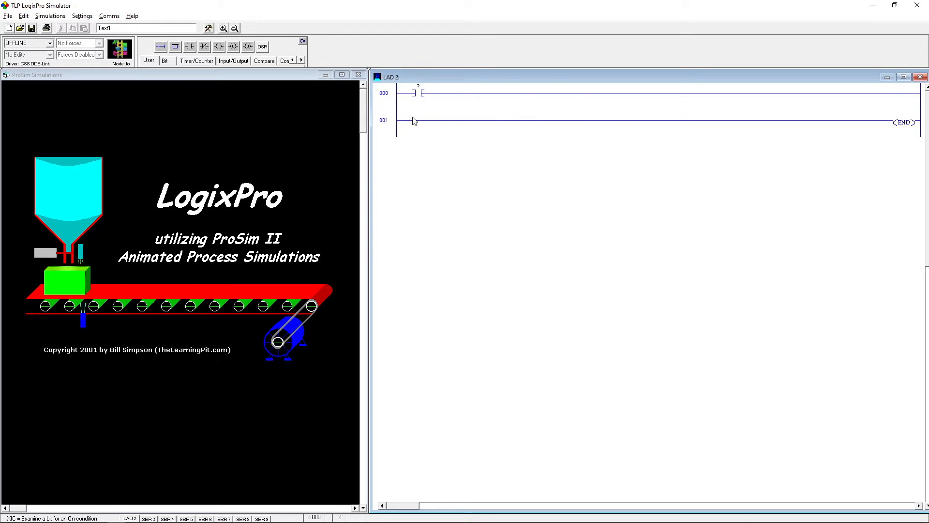
left_click(417, 94)
- Add one empty rung above the contact rung and another between it and the END rung
mouse_move(160, 46)
left_mouse_down()
mouse_move(386, 116)
mouse_move(396, 95)
left_mouse_up()
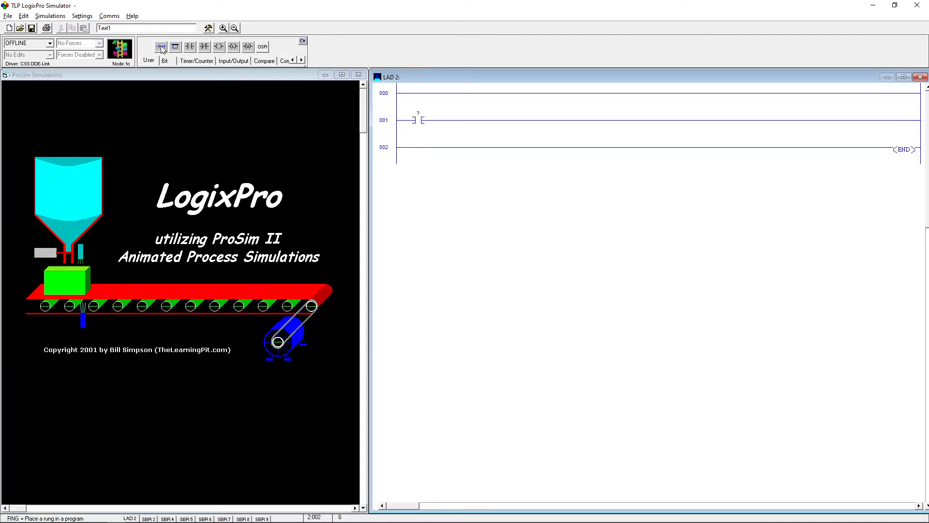
left_click_drag(161, 46, 394, 145)
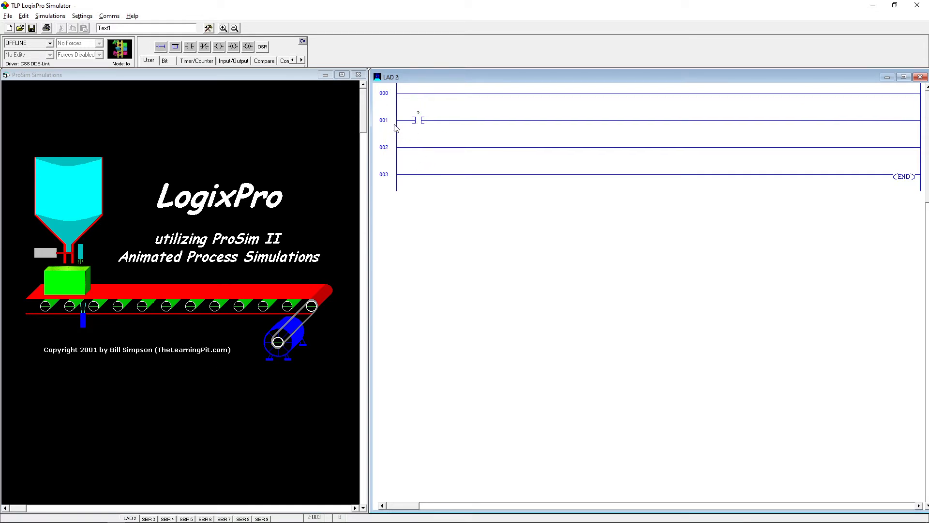
- Delete the empty rungs above and below the rung that holds the normally open contact
left_click(389, 96)
key("Delete")
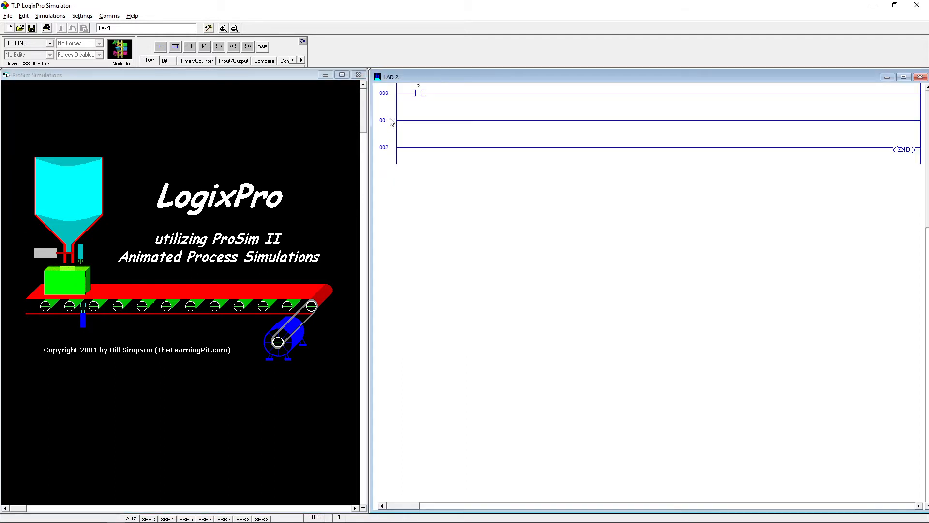
left_click(390, 121)
key("Delete")
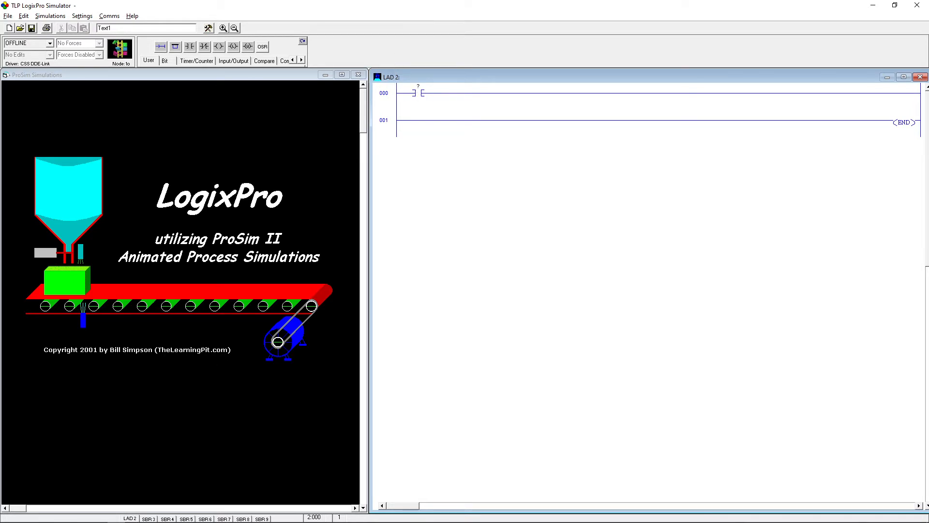
- Check the circuit in FluidSIM, return to LogixPro, and add a normally closed XIO contact and an output coil after the XIC contact
key("alt+Tab")
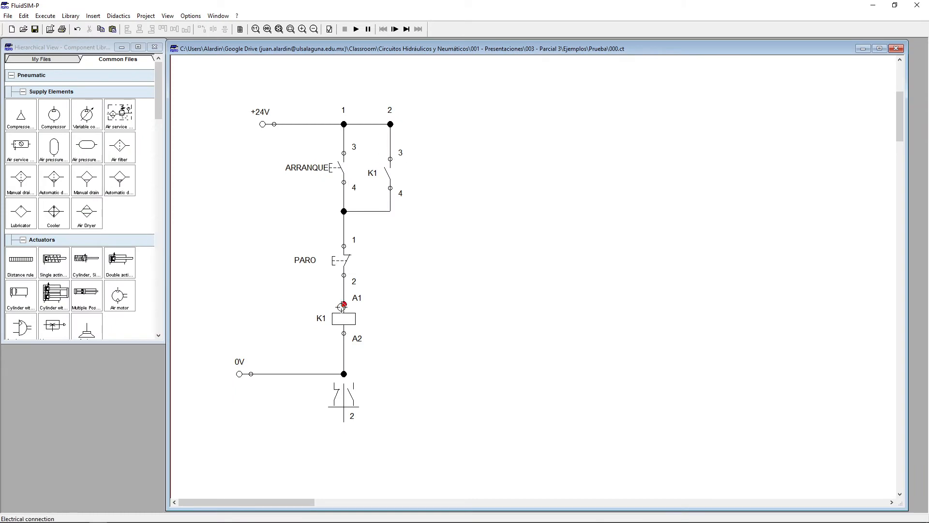
left_click(873, 5)
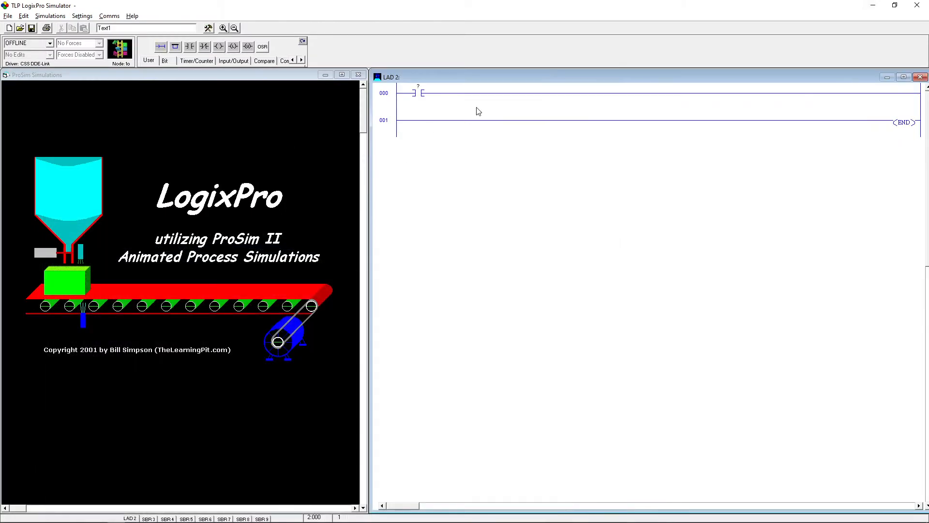
left_click(422, 97)
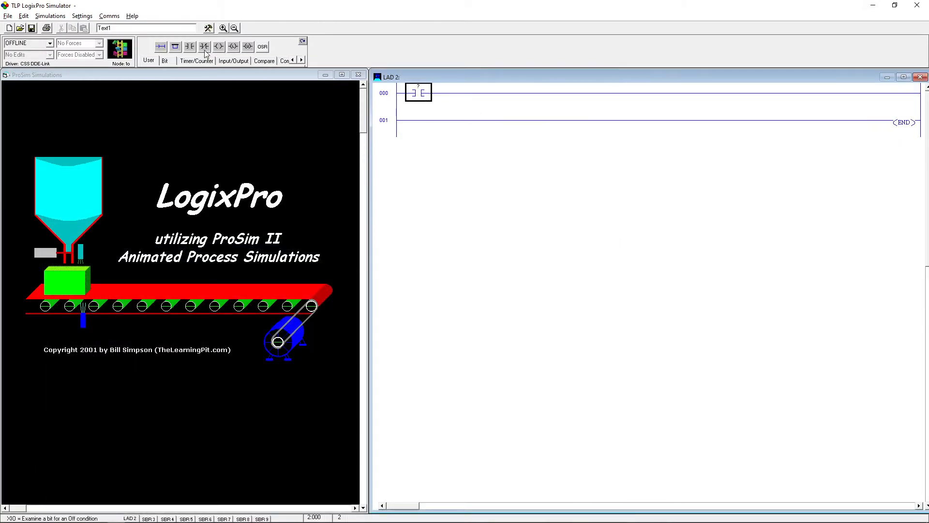
left_click_drag(205, 53, 436, 98)
left_click_drag(233, 46, 466, 95)
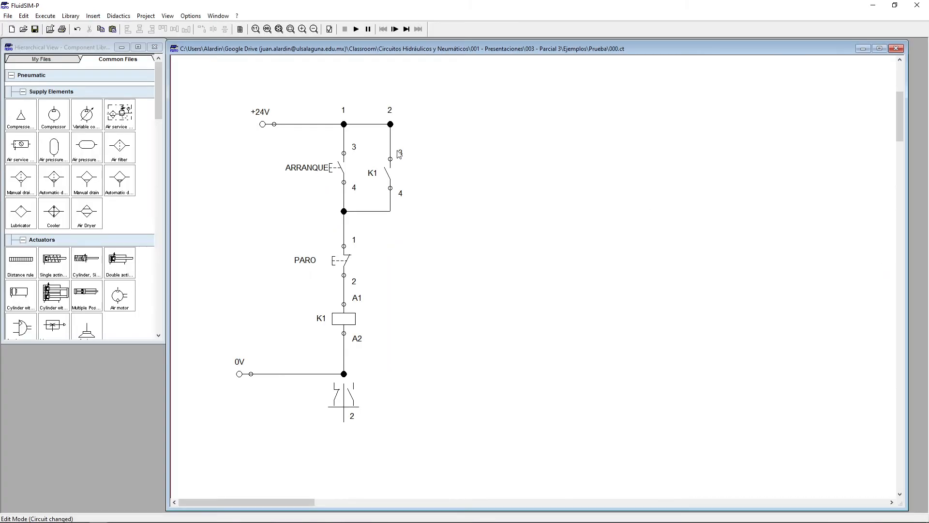
- Return from FluidSIM to LogixPro and load the I/O Simulator
left_click(873, 6)
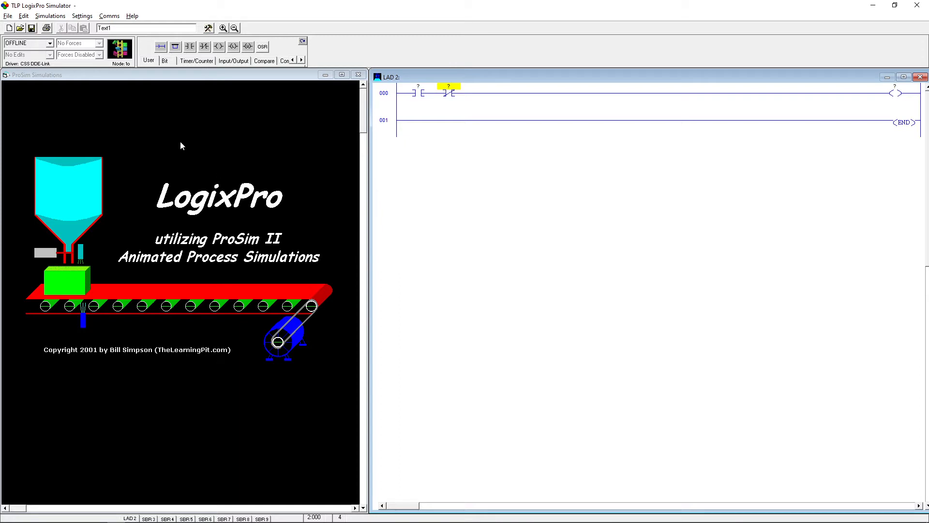
left_click(50, 16)
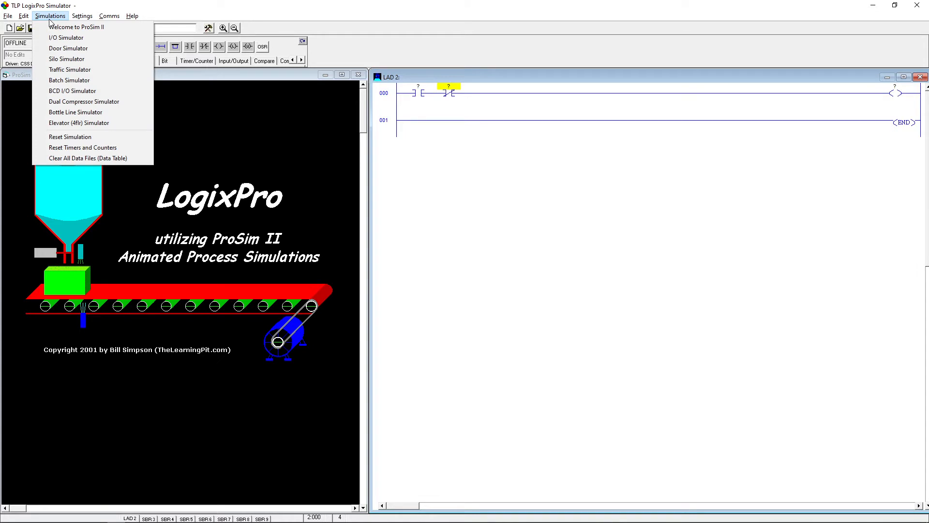
left_click(77, 39)
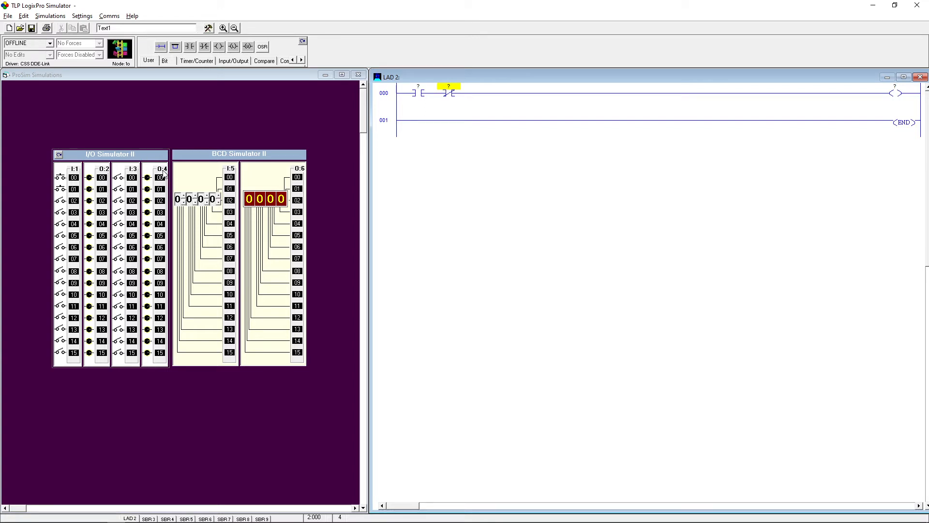
left_click(416, 94)
left_click(455, 96)
left_click(415, 96)
left_click(442, 95)
- Test the I:1/00 pushbutton and the I:1/02 switch, and view the colour choices for the O:2/00 lamp
left_click(60, 180)
left_click(61, 178)
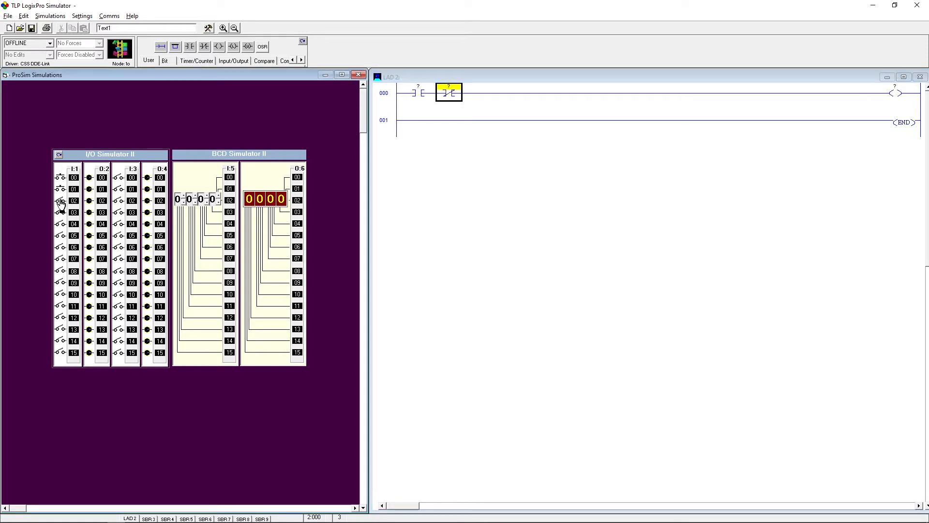
left_click(61, 201)
left_click(62, 201)
left_click(62, 202)
left_click(60, 201)
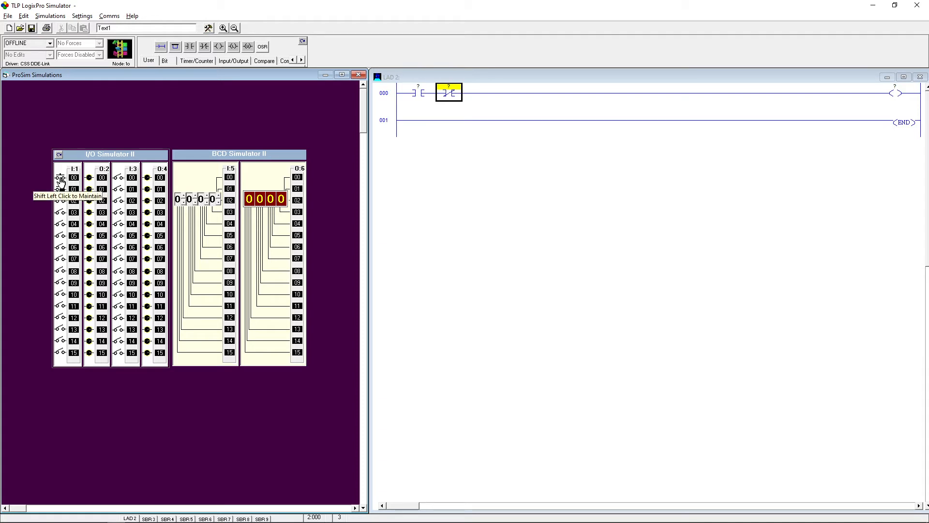
left_click(60, 181)
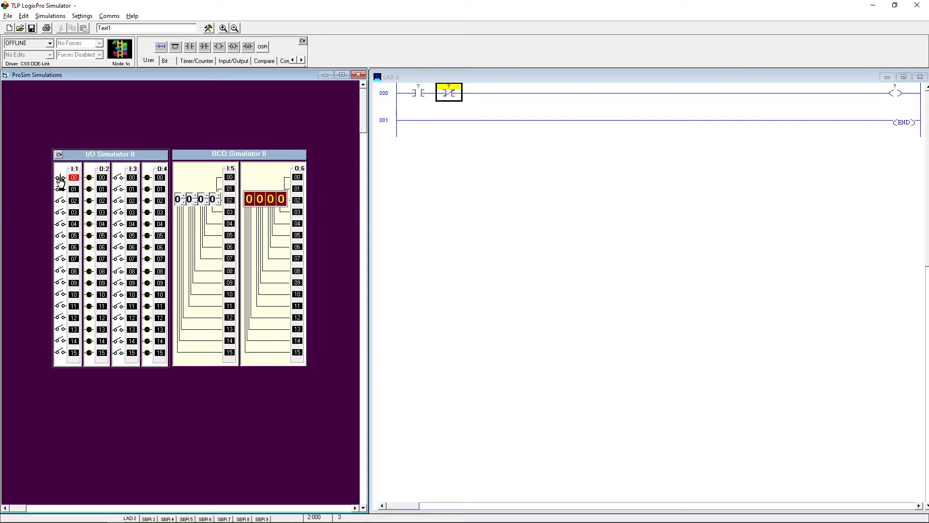
left_click(62, 181)
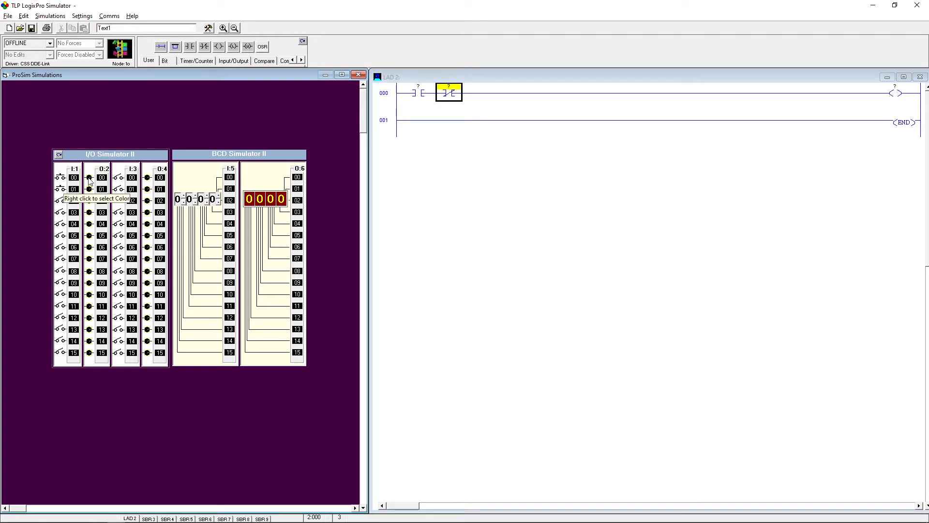
right_click(89, 181)
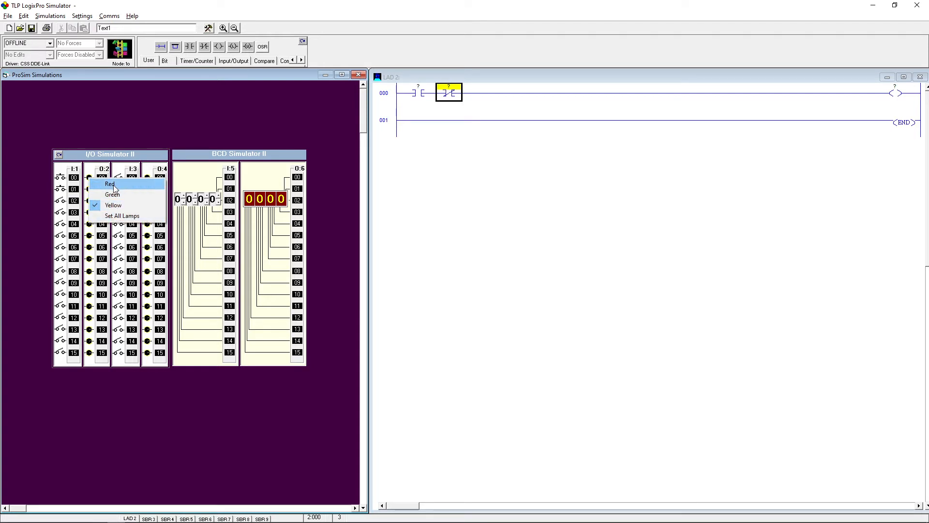
left_click(131, 128)
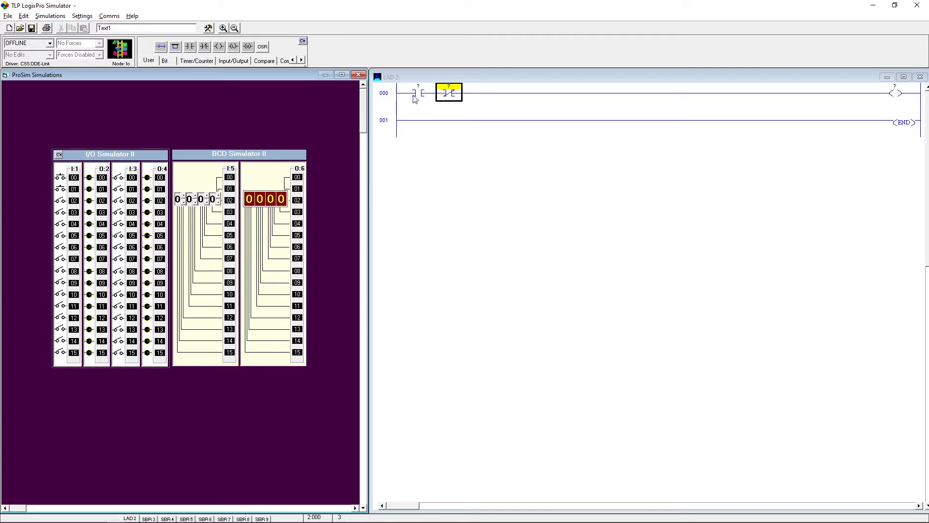
- Select the normally open contact on rung 000 and review the corresponding ARRANQUE pushbutton in FluidSIM
left_click(420, 95)
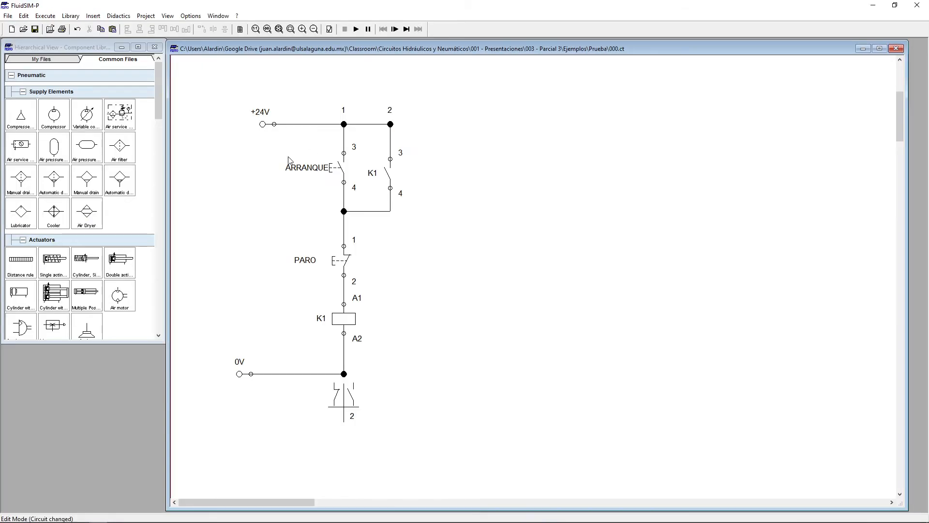
left_click(339, 169)
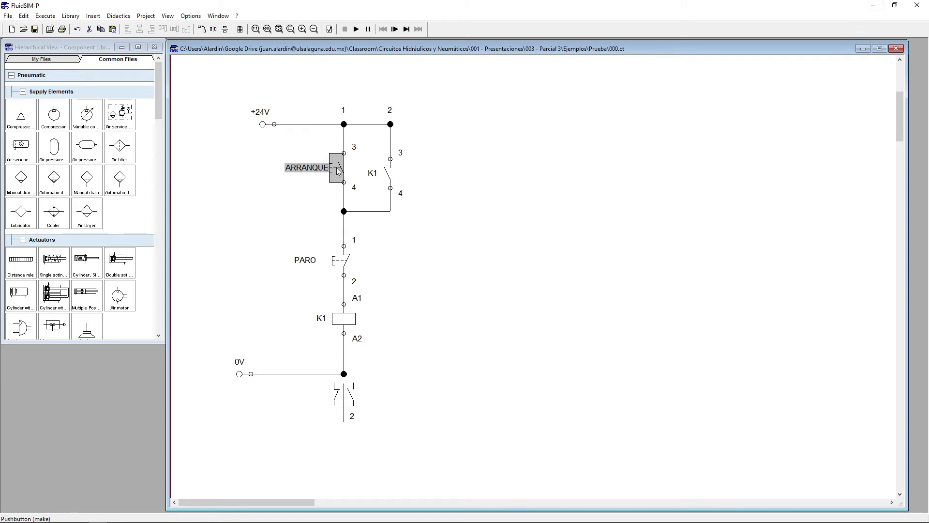
left_click(873, 5)
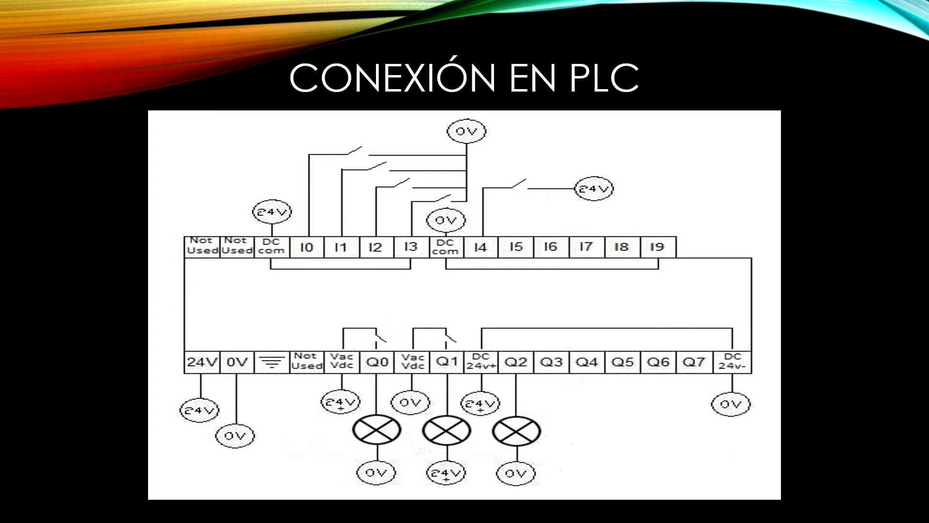
- Switch from the PLC connection slide to LogixPro and assign input address I:1/0 to the normally open contact on rung 000
key("alt+Tab")
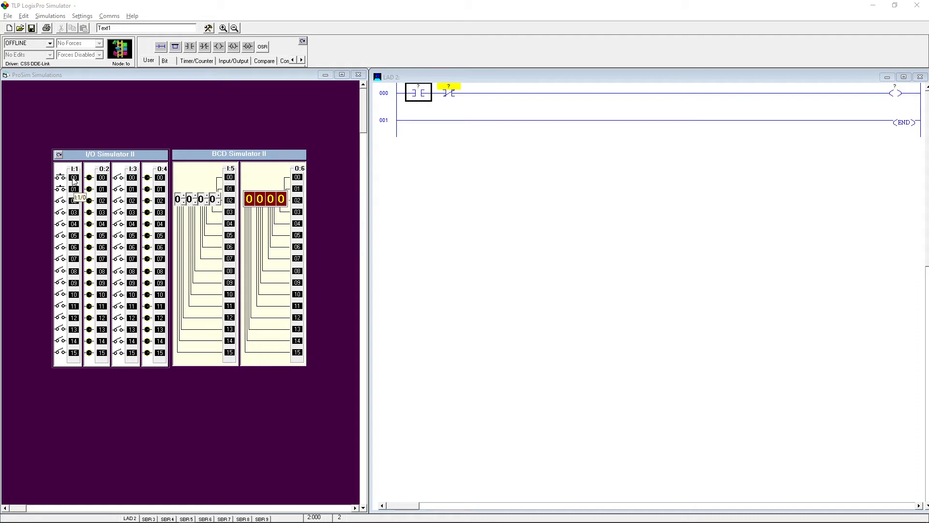
left_click_drag(73, 180, 420, 89)
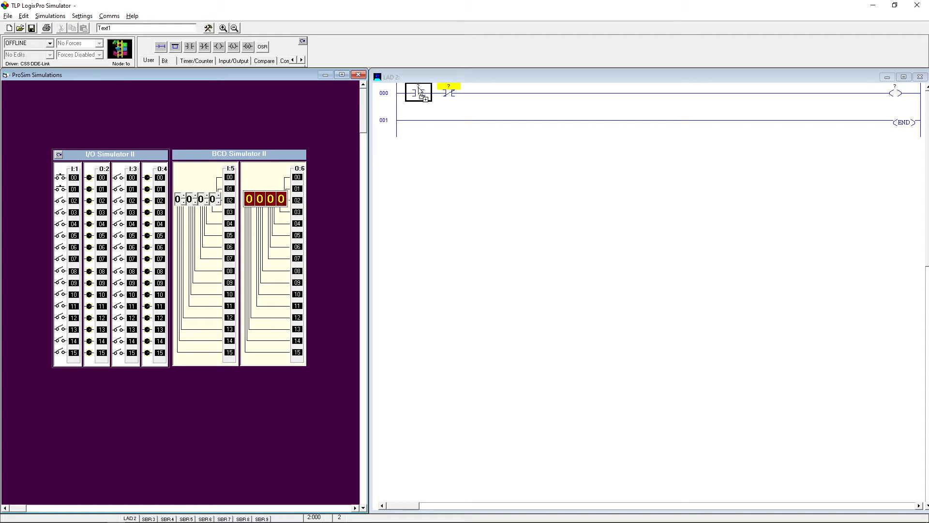
left_click_drag(420, 90, 420, 89)
left_click(418, 94)
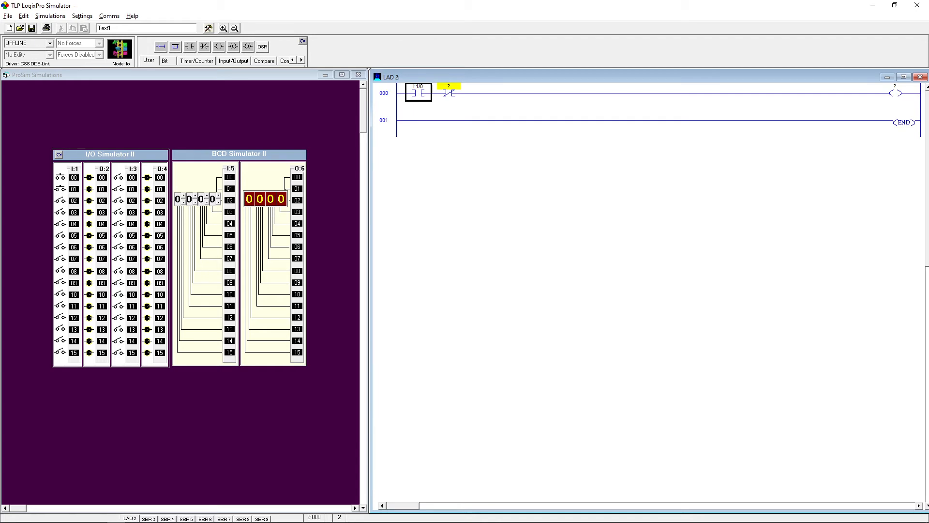
- Glance at the FluidSIM circuit and return to LogixPro
key("alt+Tab")
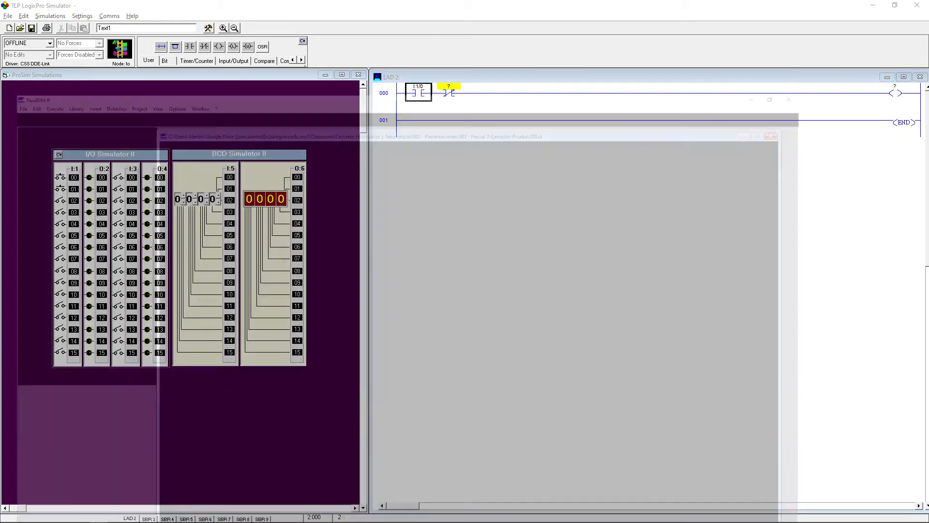
left_click(873, 6)
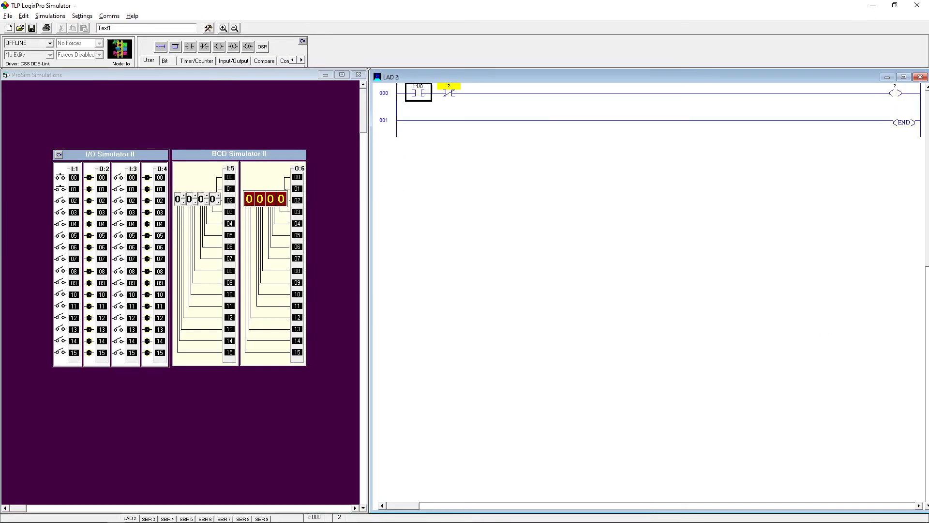